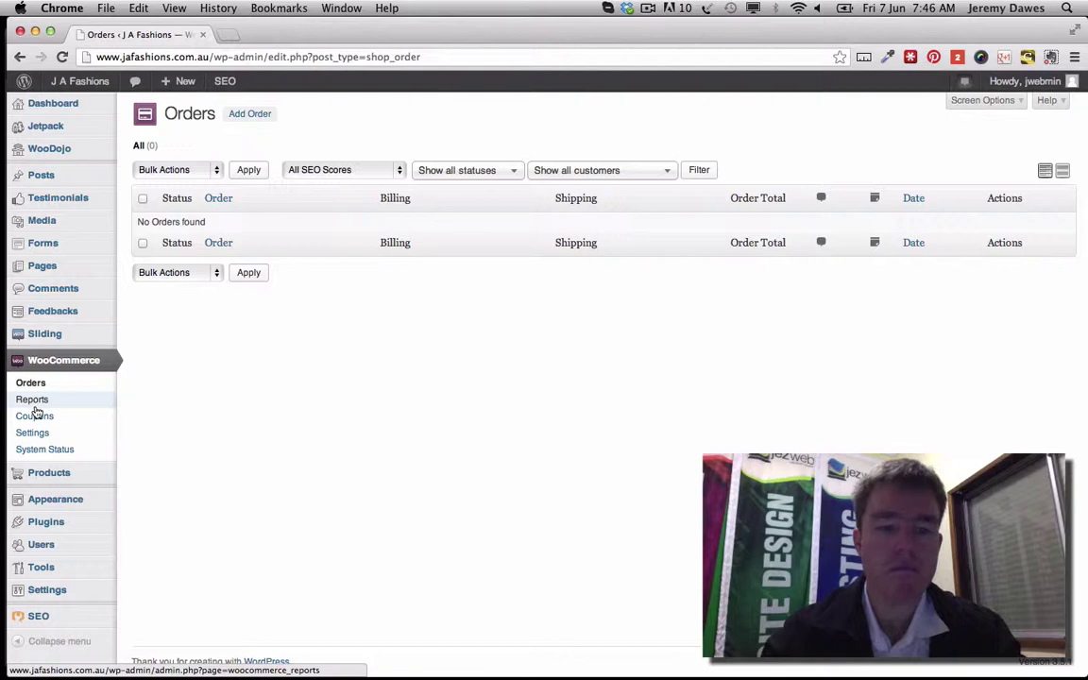
View the Sales overview report's totals and monthly chart, then go to the coupons list
{"action": "left_click", "coordinate": [33, 400]}
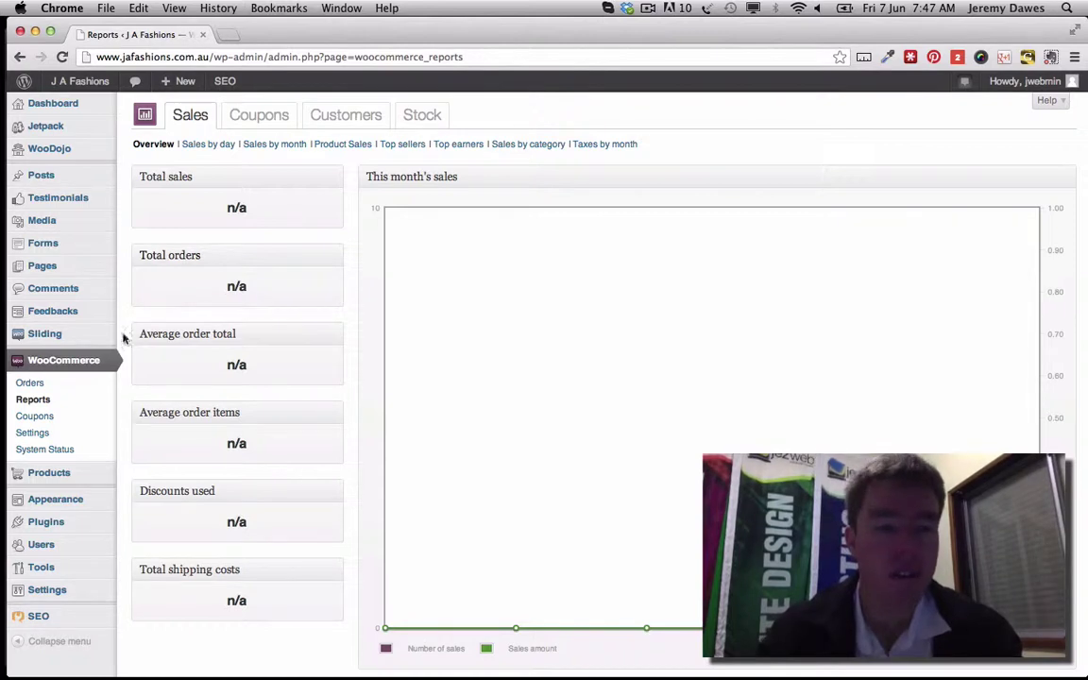
{"action": "left_click", "coordinate": [37, 417]}
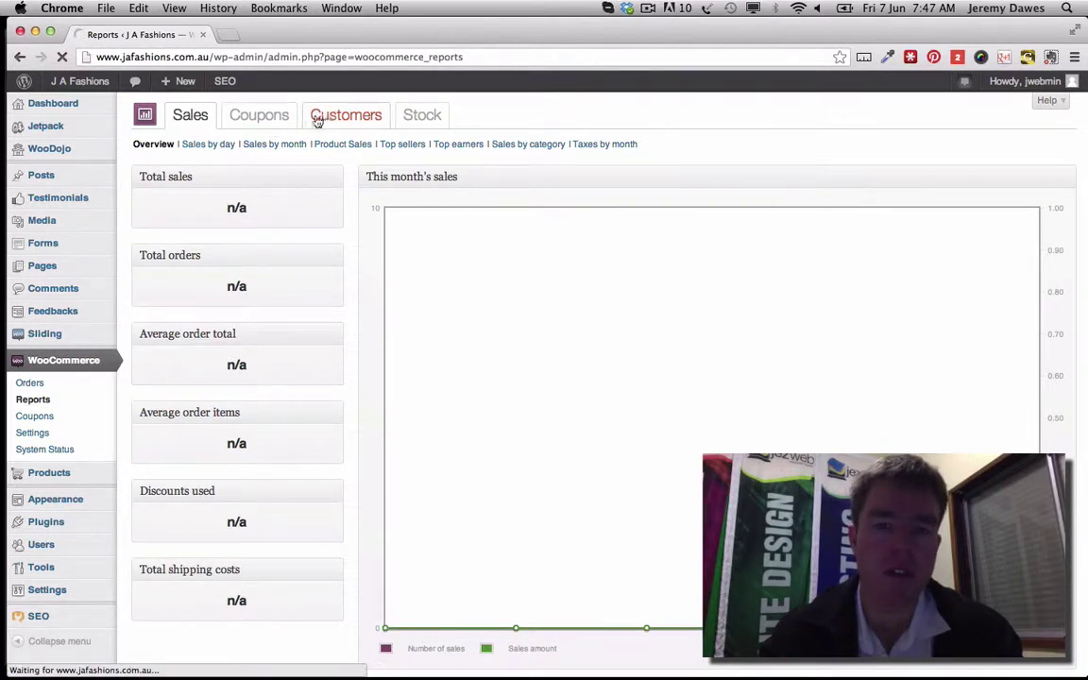
Start a blank new coupon and look through its default Cart Discount coupon data fields
{"action": "left_click", "coordinate": [278, 117]}
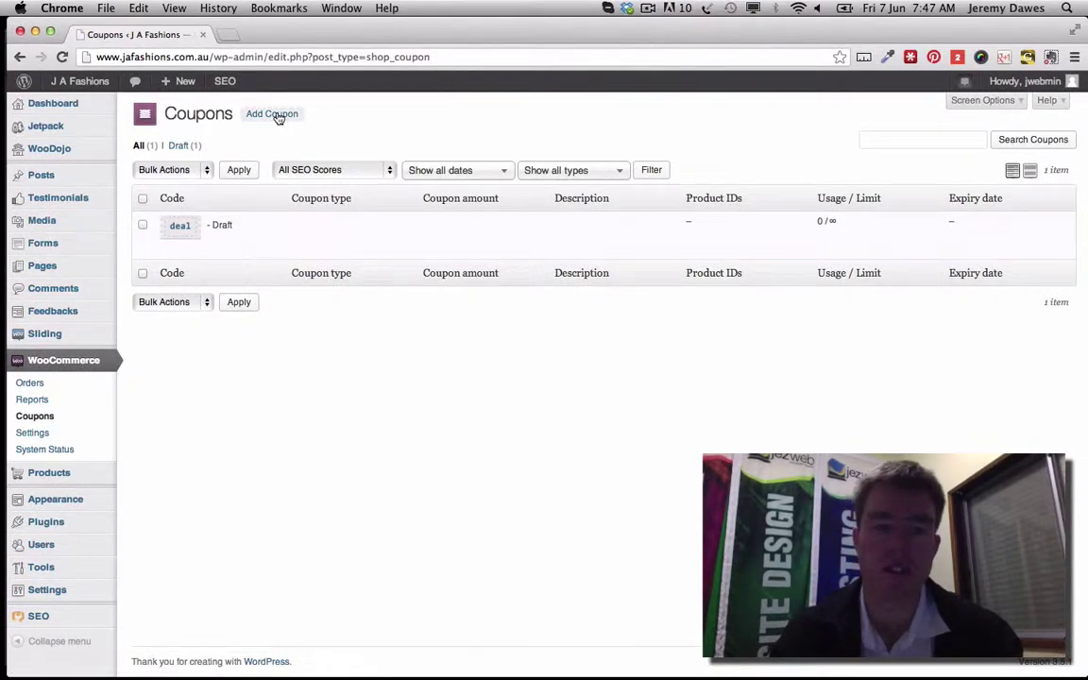
{"action": "left_click", "coordinate": [279, 117]}
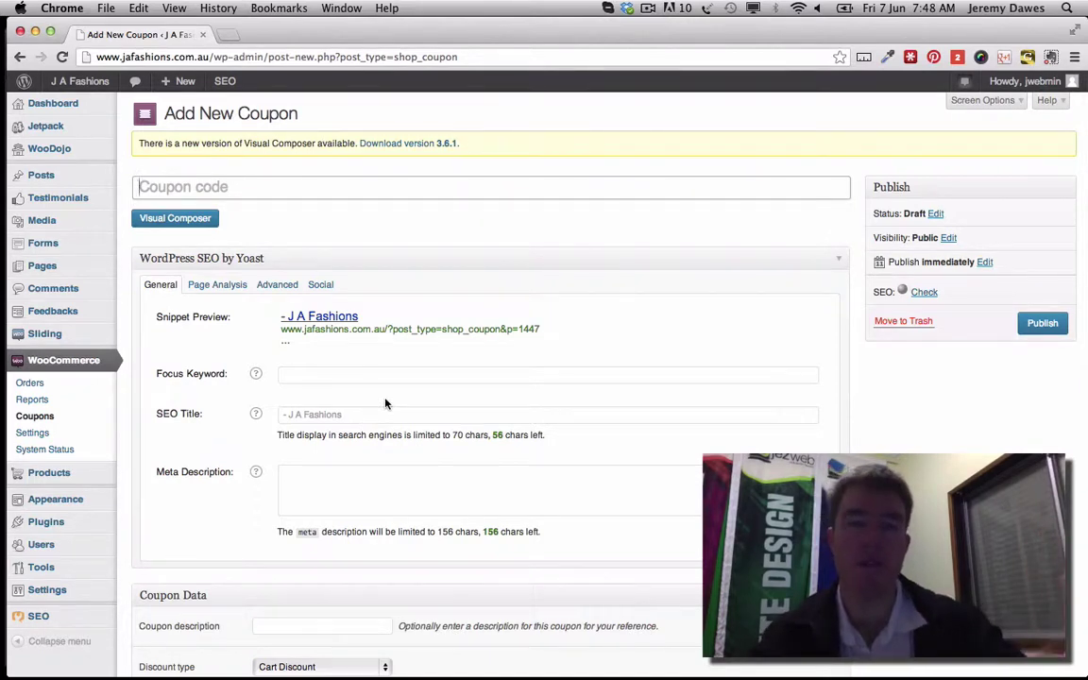
{"action": "scroll", "coordinate": [386, 404], "scroll_direction": "down", "scroll_amount": 1}
{"action": "scroll", "coordinate": [385, 404], "scroll_direction": "down", "scroll_amount": 2}
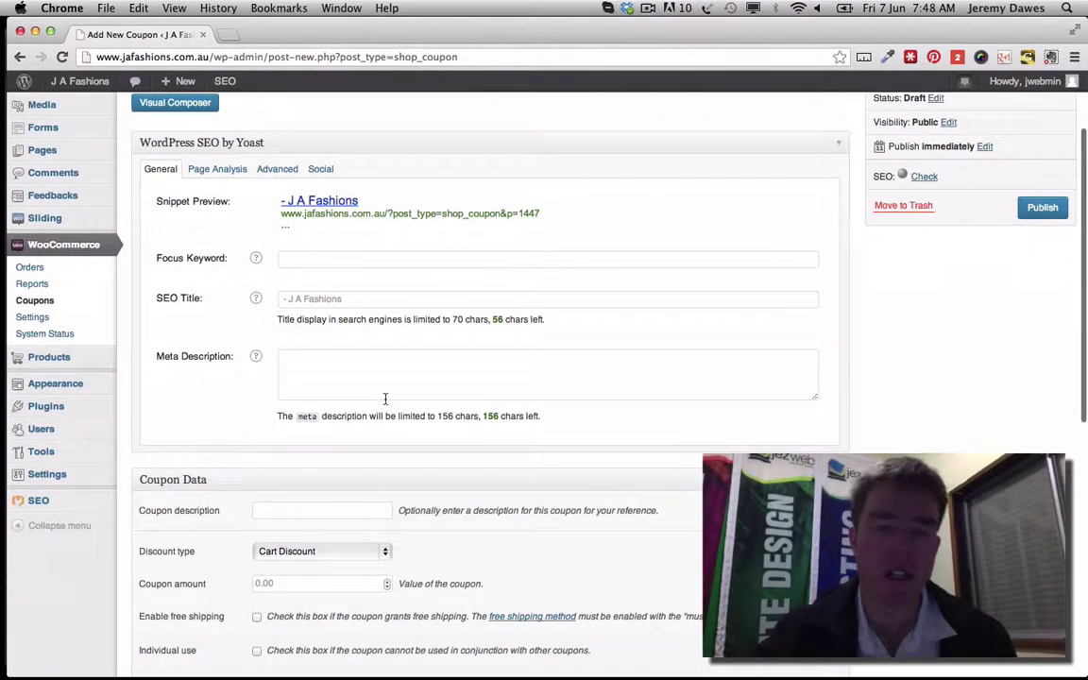
{"action": "scroll", "coordinate": [386, 405], "scroll_direction": "down", "scroll_amount": 2}
{"action": "scroll", "coordinate": [385, 405], "scroll_direction": "down", "scroll_amount": 5}
{"action": "scroll", "coordinate": [385, 404], "scroll_direction": "up", "scroll_amount": 3}
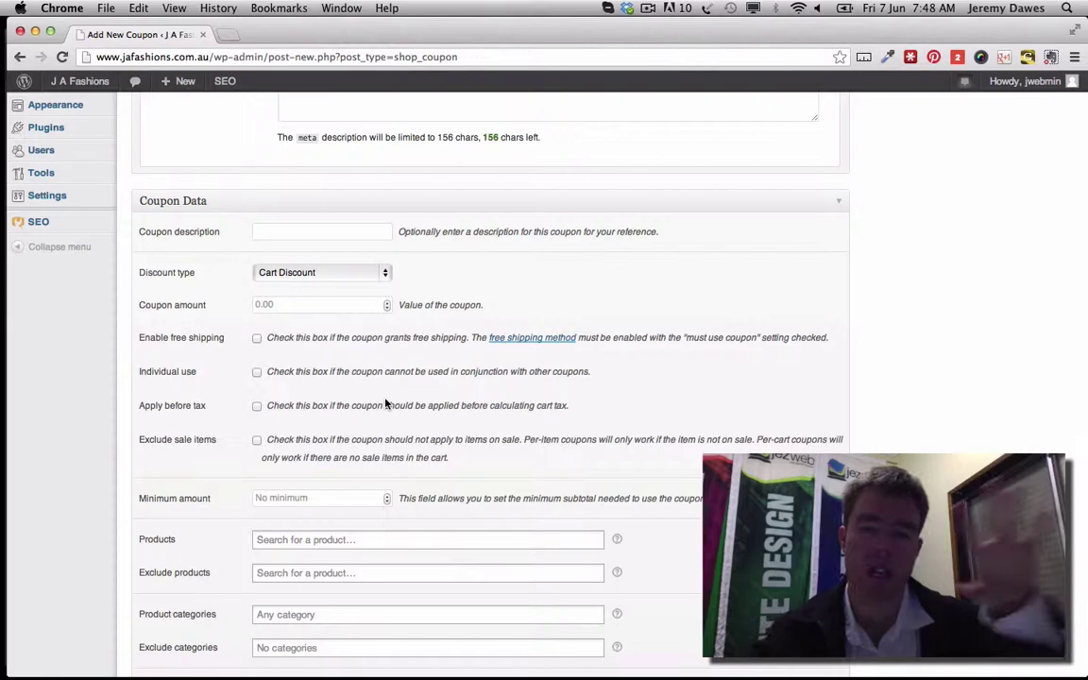
{"action": "scroll", "coordinate": [385, 404], "scroll_direction": "down", "scroll_amount": 1}
{"action": "scroll", "coordinate": [385, 404], "scroll_direction": "down", "scroll_amount": 2}
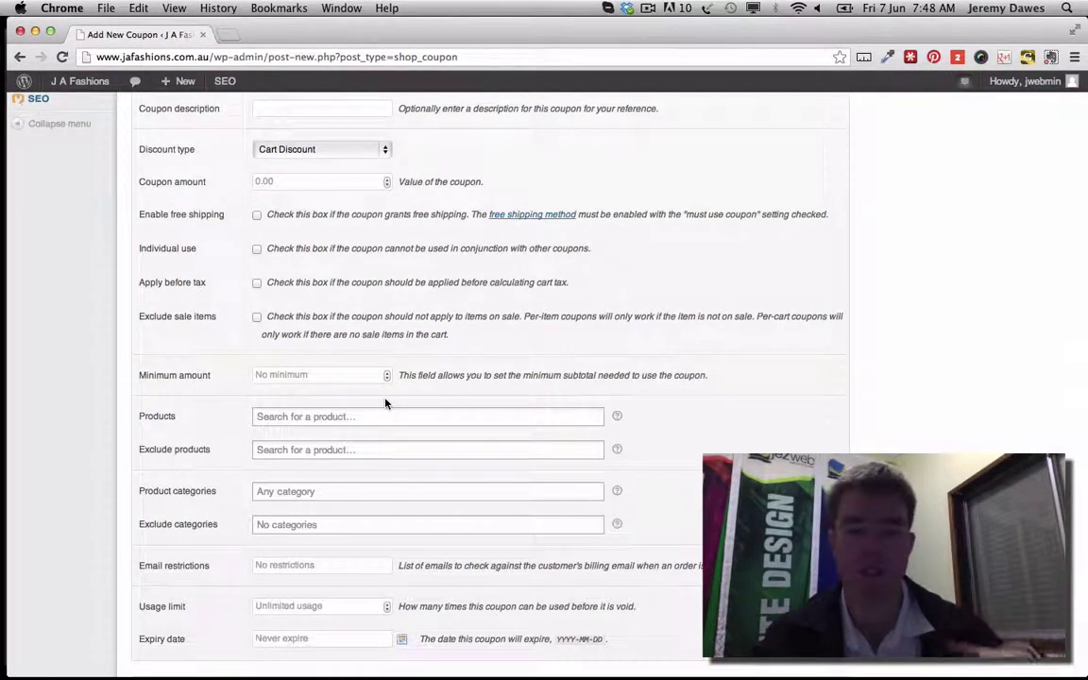
{"action": "scroll", "coordinate": [385, 403], "scroll_direction": "down", "scroll_amount": 3}
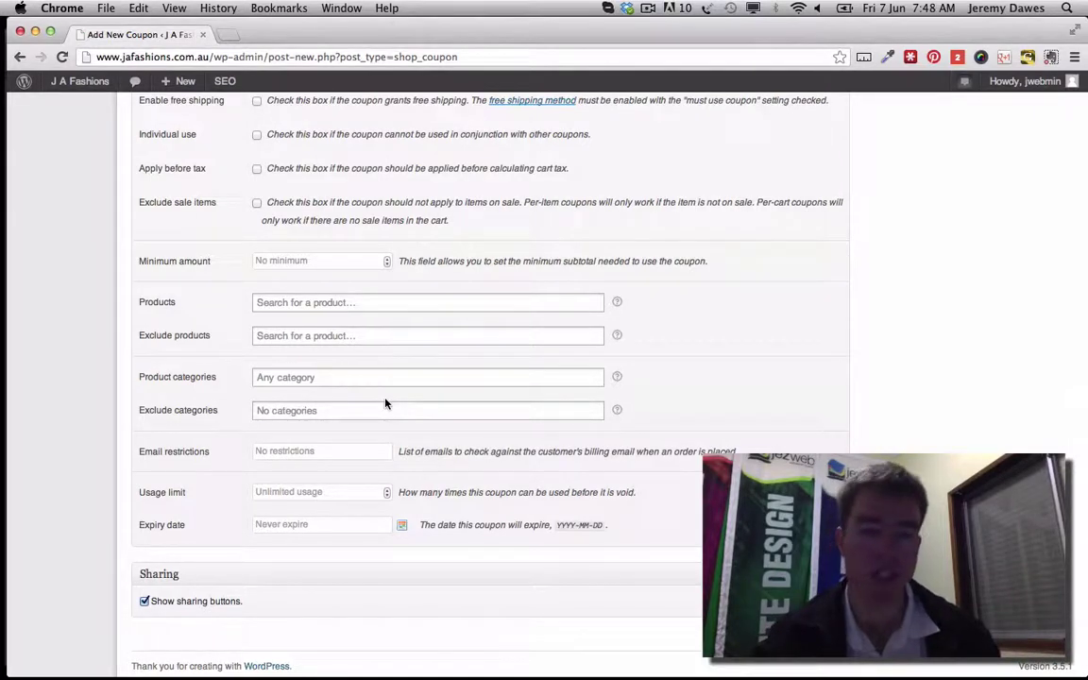
{"action": "scroll", "coordinate": [385, 403], "scroll_direction": "down", "scroll_amount": 1}
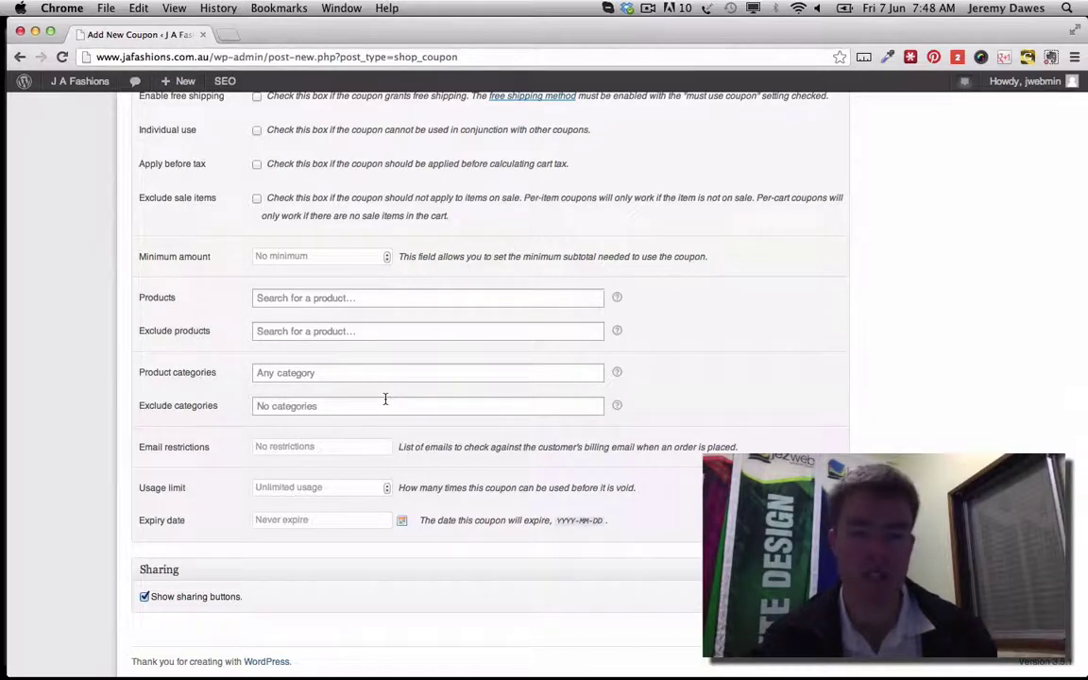
{"action": "scroll", "coordinate": [385, 399], "scroll_direction": "up", "scroll_amount": 2}
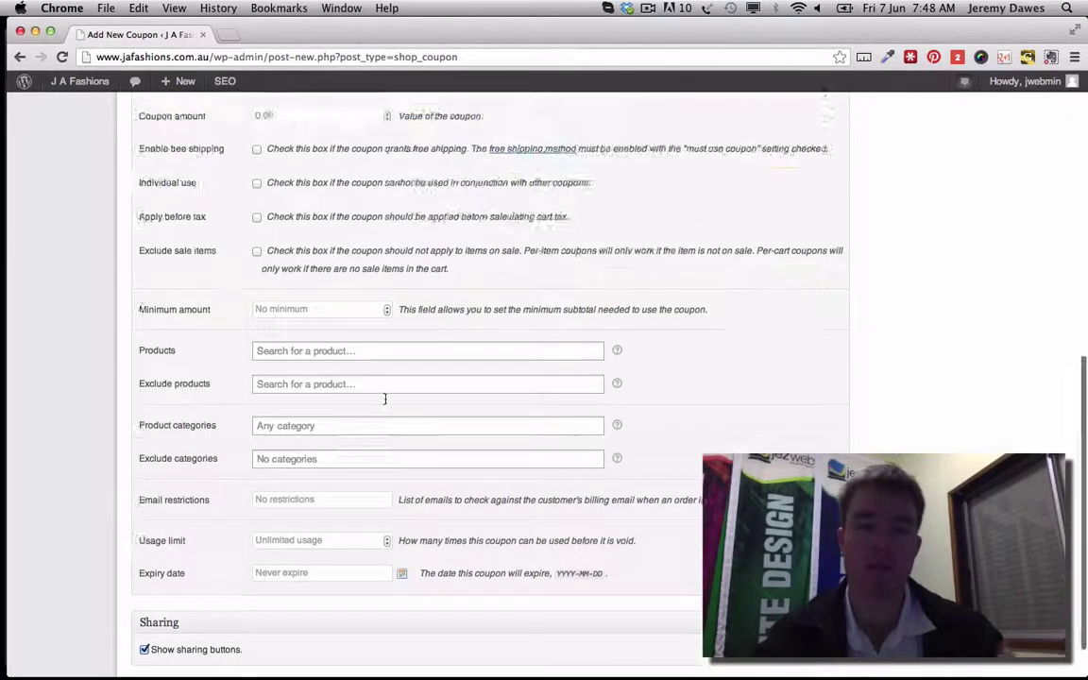
{"action": "scroll", "coordinate": [385, 402], "scroll_direction": "up", "scroll_amount": 10}
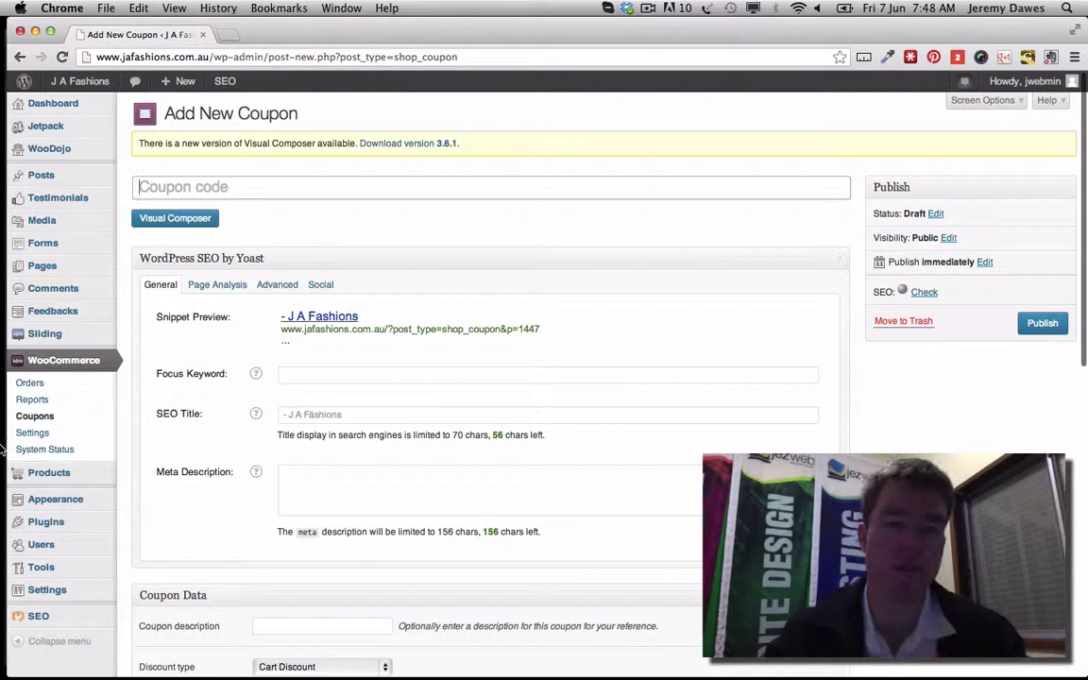
Review the General settings: base location, currency, coupons, checkout and registration options
{"action": "left_click", "coordinate": [44, 436]}
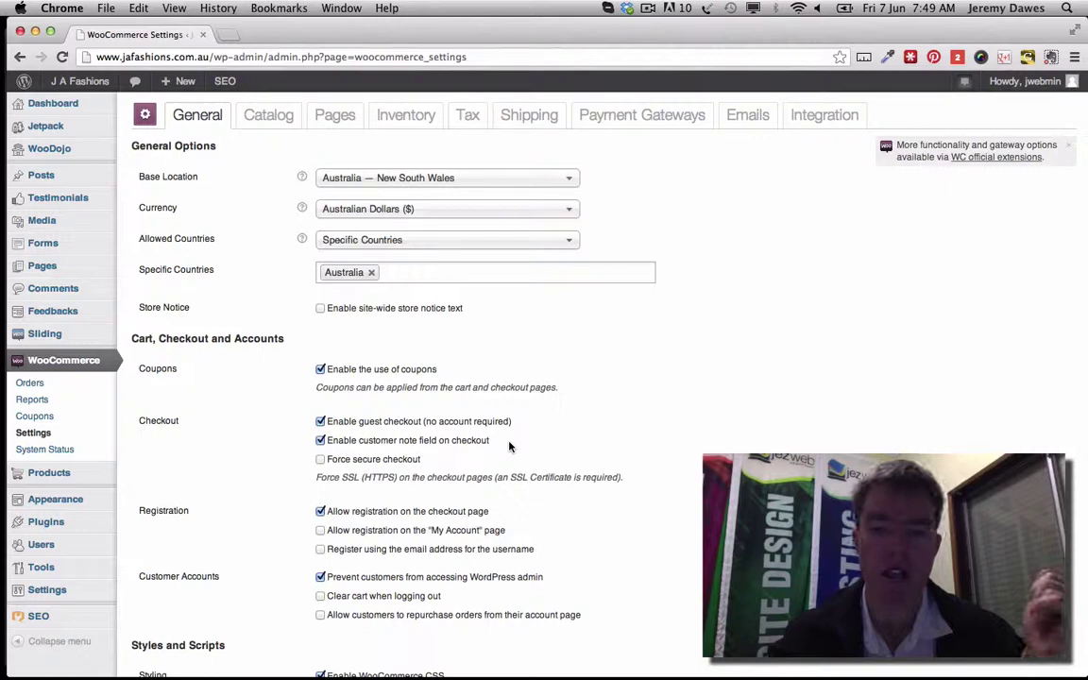
{"action": "scroll", "coordinate": [524, 455], "scroll_direction": "down", "scroll_amount": 2}
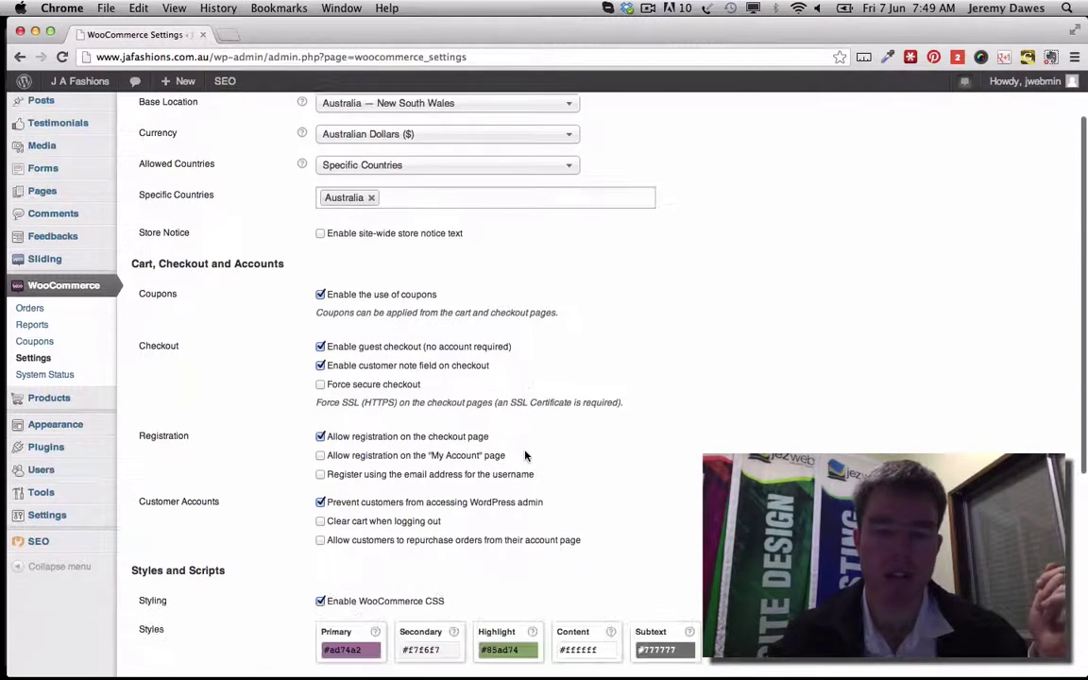
{"action": "scroll", "coordinate": [525, 454], "scroll_direction": "down", "scroll_amount": 3}
{"action": "scroll", "coordinate": [526, 456], "scroll_direction": "down", "scroll_amount": 1}
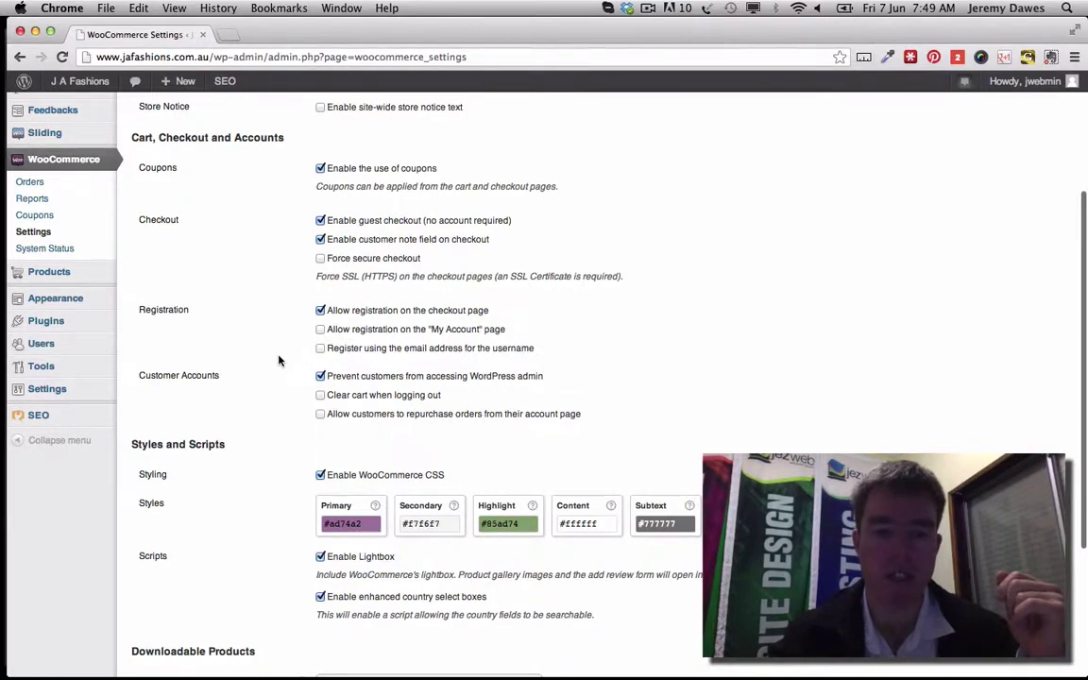
{"action": "scroll", "coordinate": [285, 423], "scroll_direction": "down", "scroll_amount": 3}
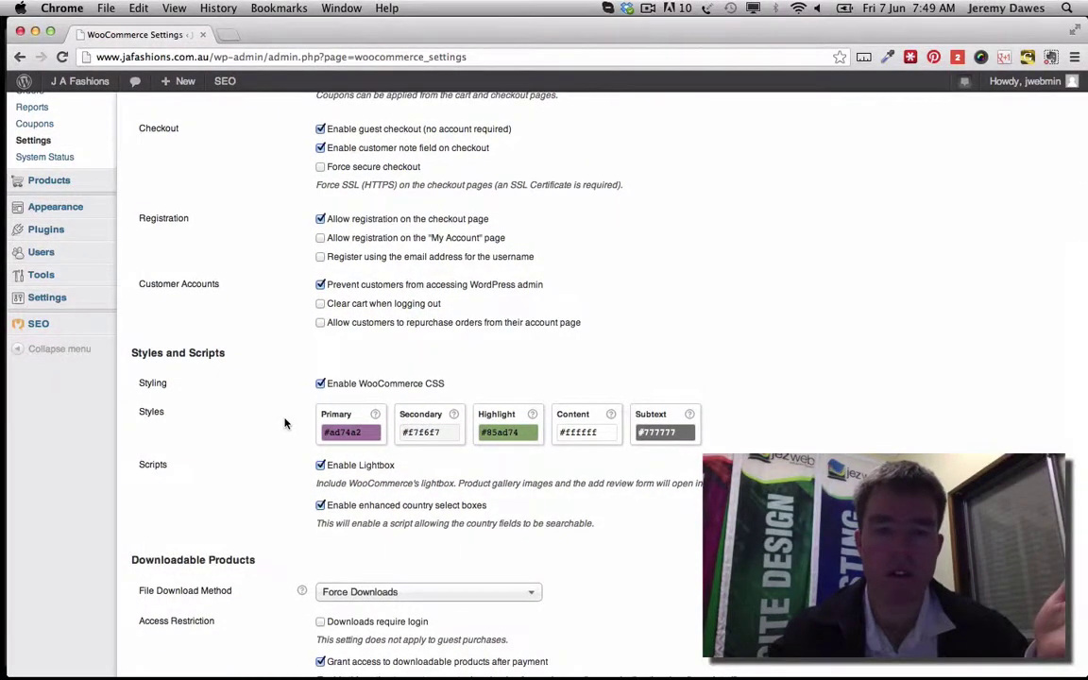
Enable My Account page registration with email as username and save the General settings
{"action": "left_click", "coordinate": [321, 258]}
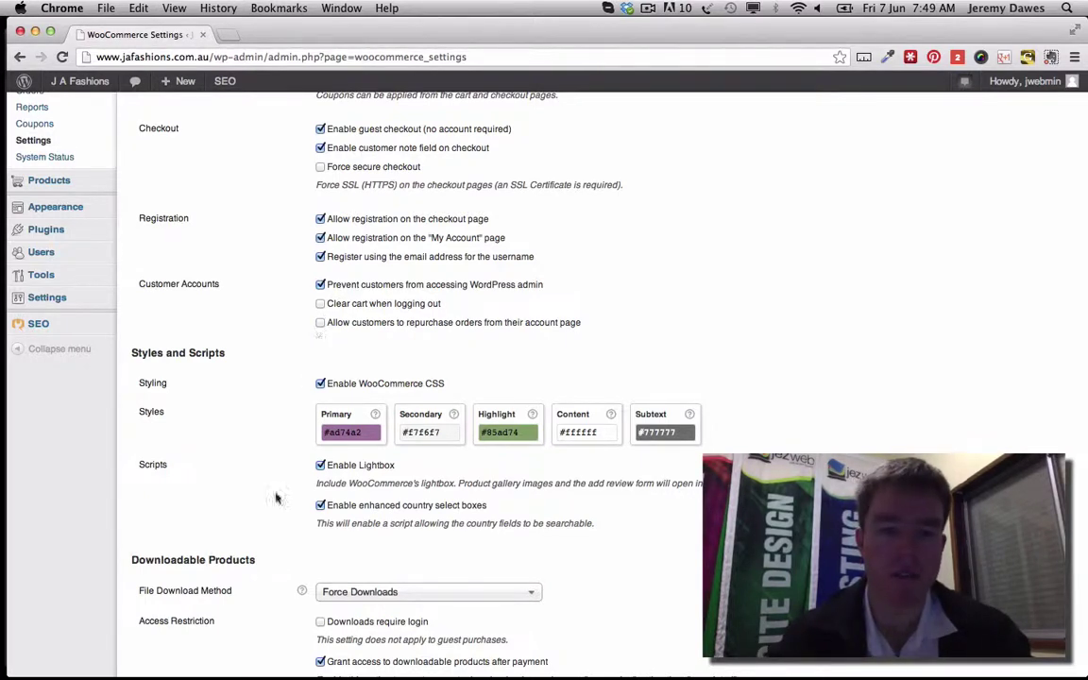
{"action": "scroll", "coordinate": [276, 498], "scroll_direction": "down", "scroll_amount": 3}
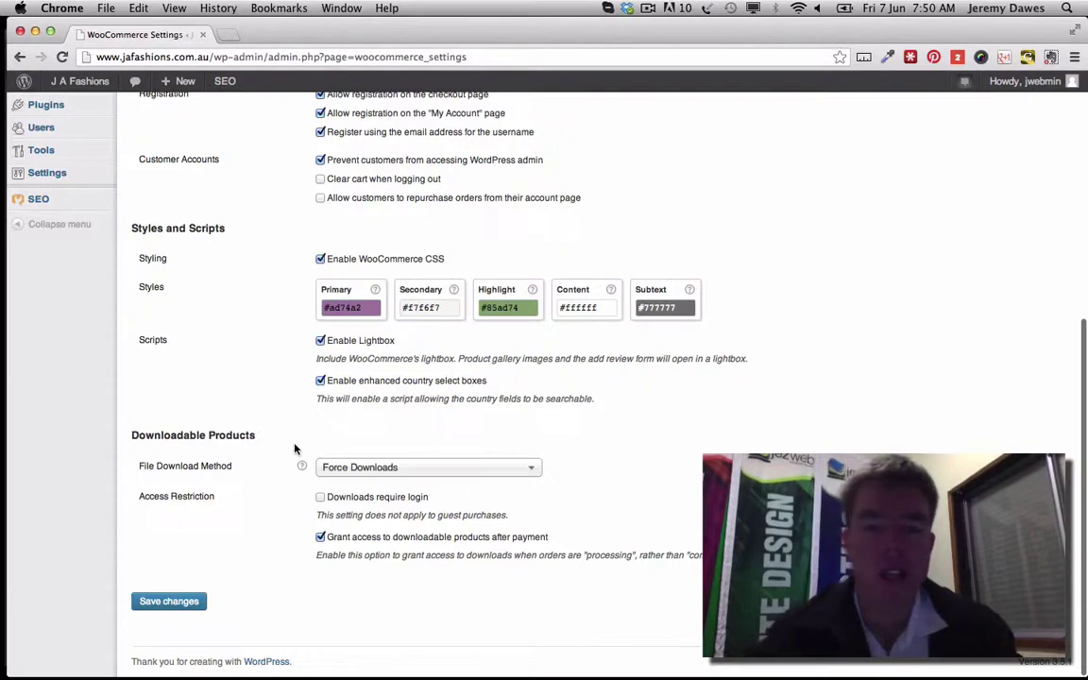
{"action": "scroll", "coordinate": [295, 449], "scroll_direction": "down", "scroll_amount": 2}
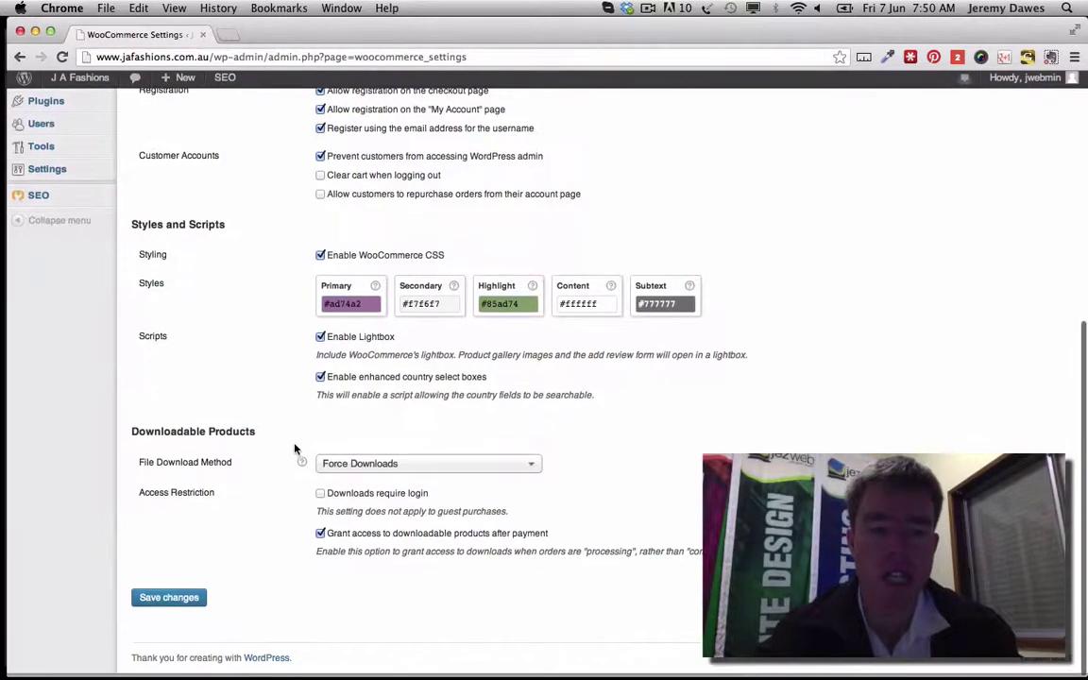
{"action": "left_click", "coordinate": [167, 597]}
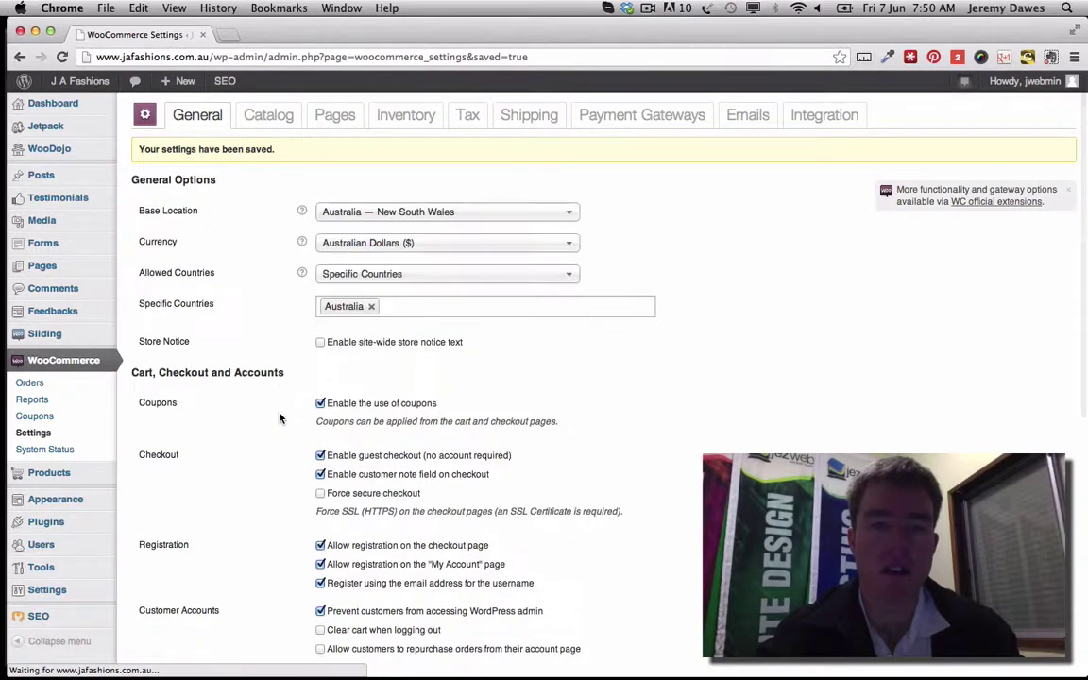
{"action": "left_click", "coordinate": [278, 122]}
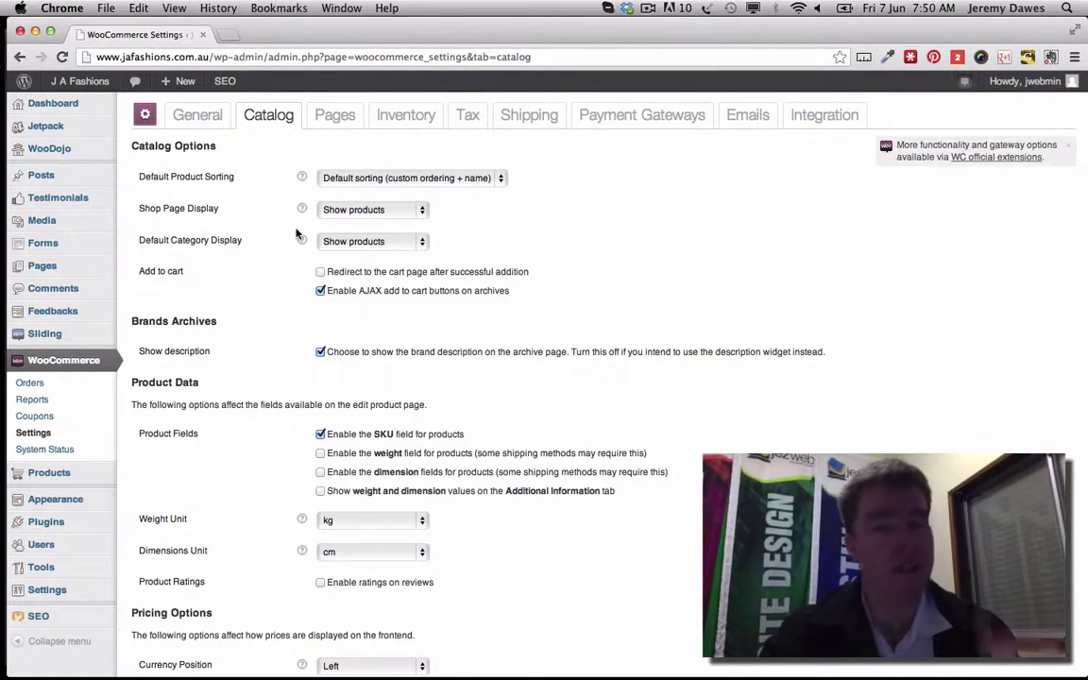
{"action": "left_click", "coordinate": [336, 178]}
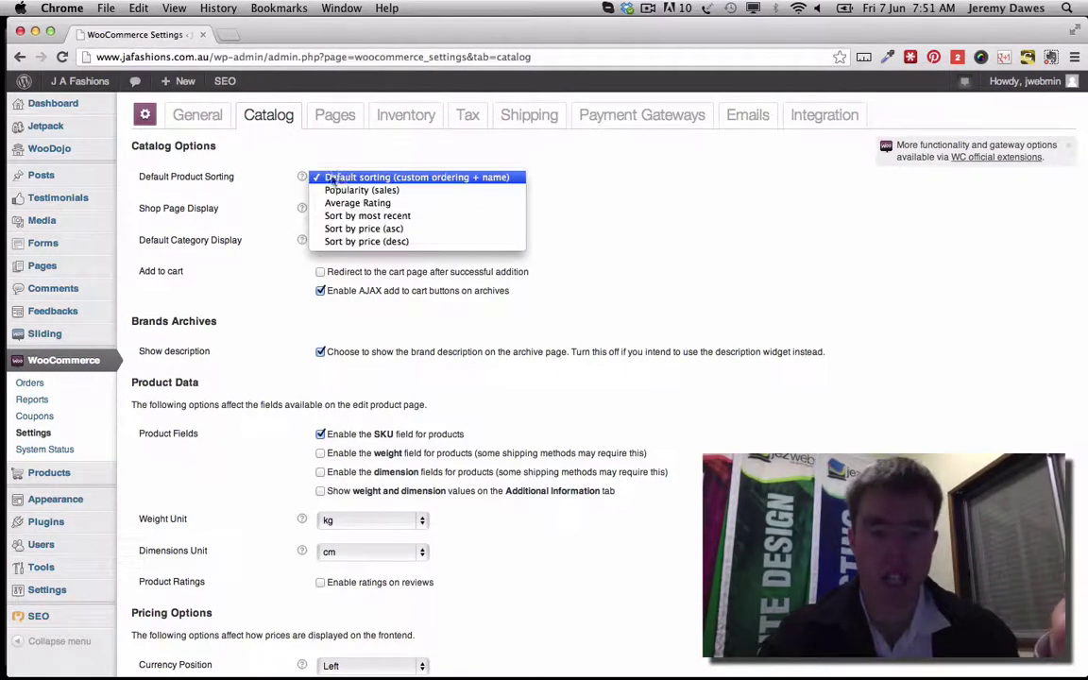
{"action": "left_click", "coordinate": [262, 180]}
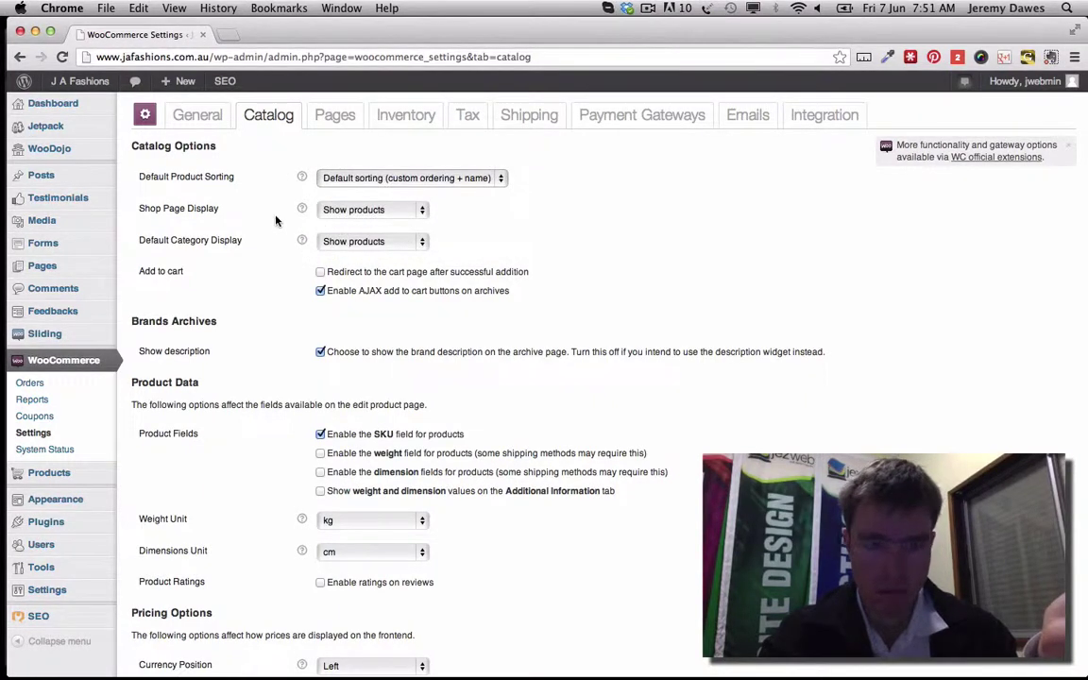
{"action": "left_click", "coordinate": [332, 216]}
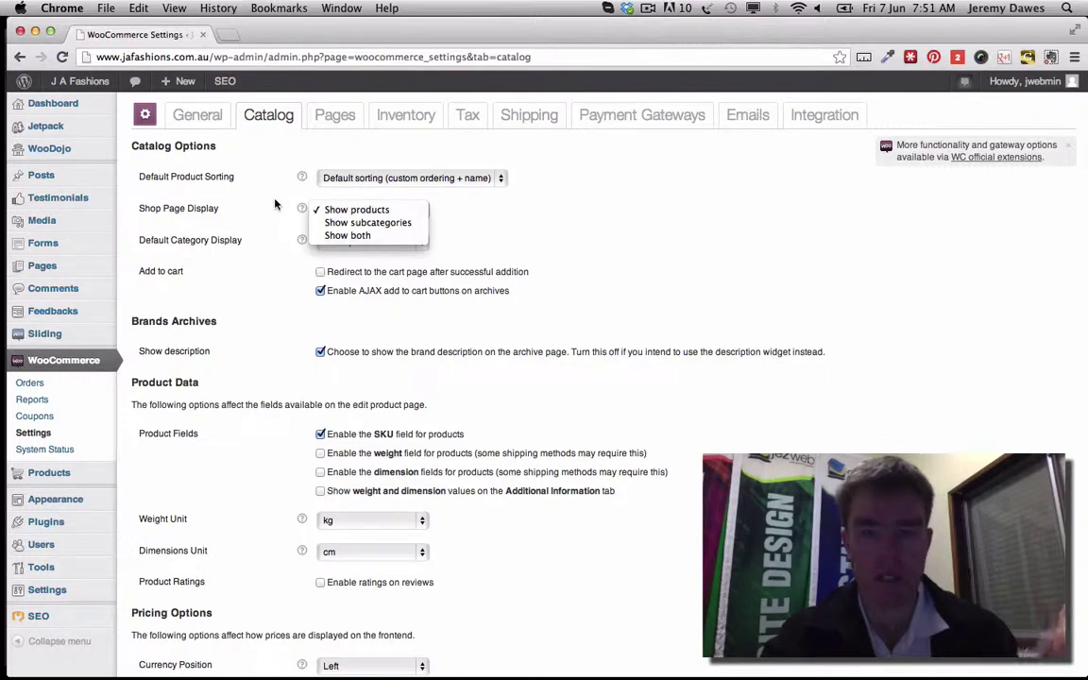
{"action": "left_click", "coordinate": [250, 218]}
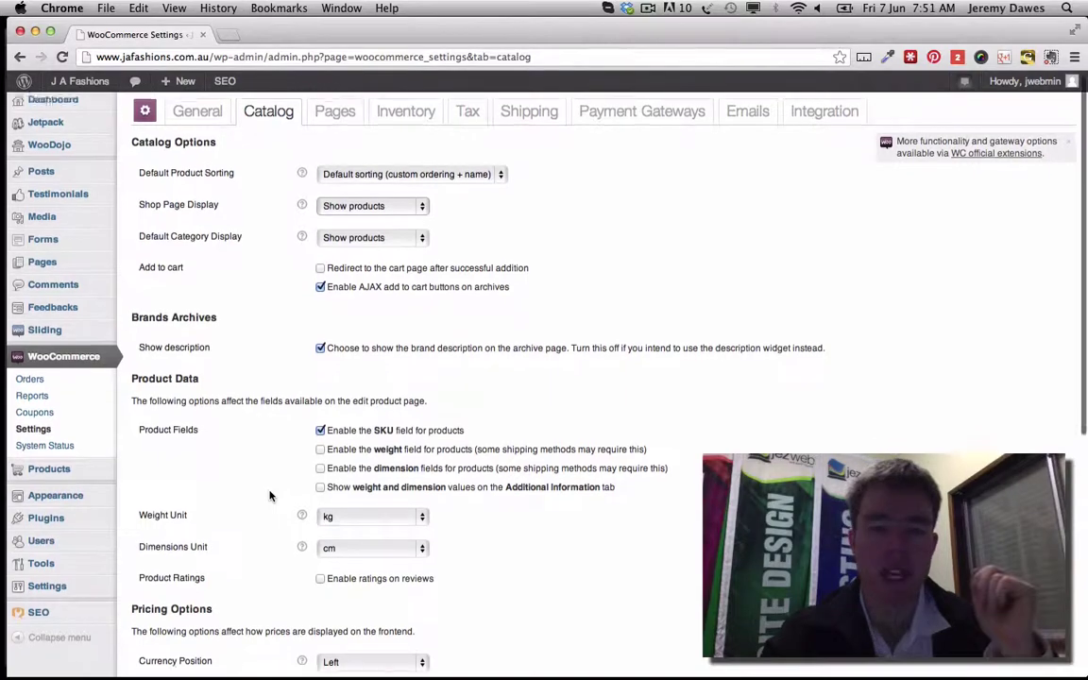
{"action": "scroll", "coordinate": [269, 495], "scroll_direction": "down", "scroll_amount": 3}
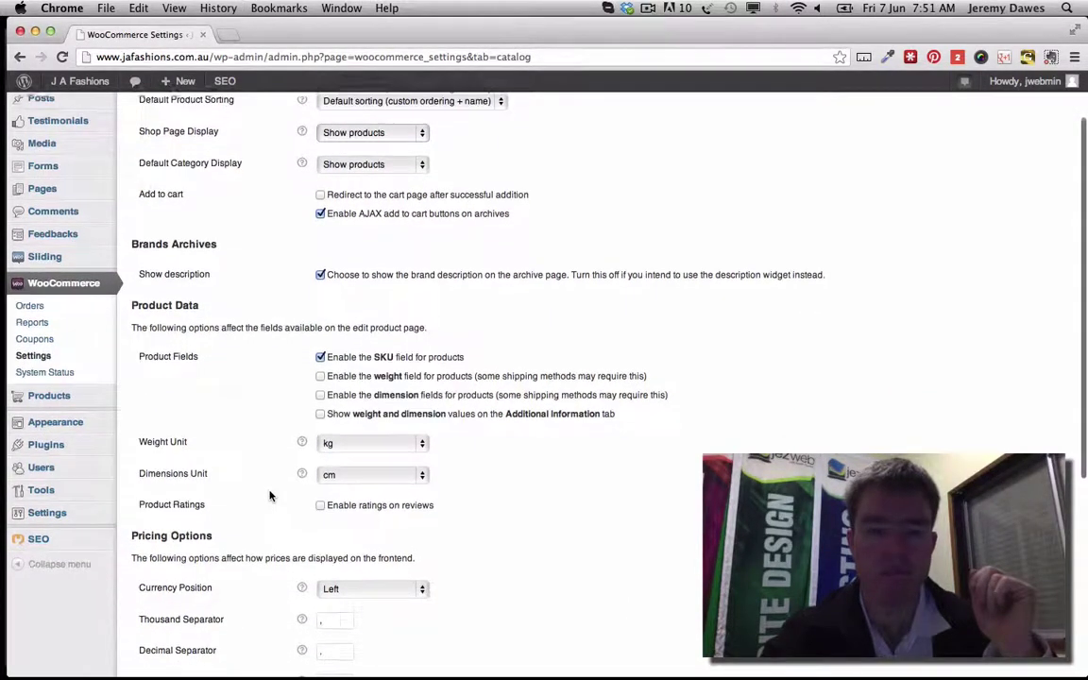
{"action": "scroll", "coordinate": [271, 495], "scroll_direction": "down", "scroll_amount": 5}
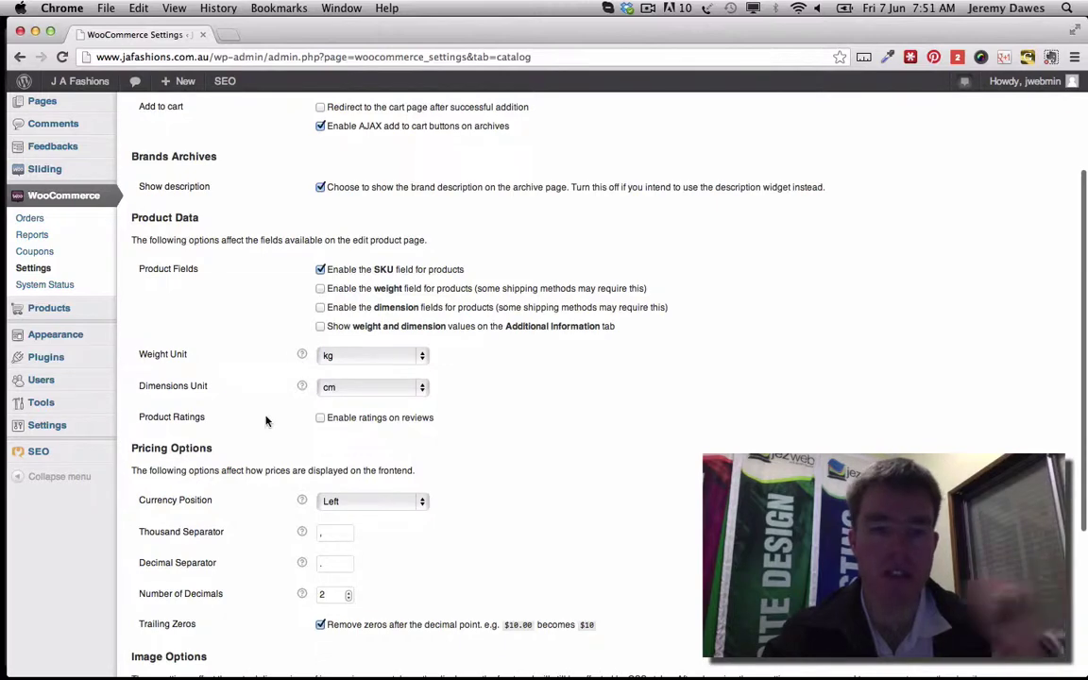
{"action": "scroll", "coordinate": [266, 422], "scroll_direction": "down", "scroll_amount": 3}
{"action": "scroll", "coordinate": [265, 422], "scroll_direction": "down", "scroll_amount": 2}
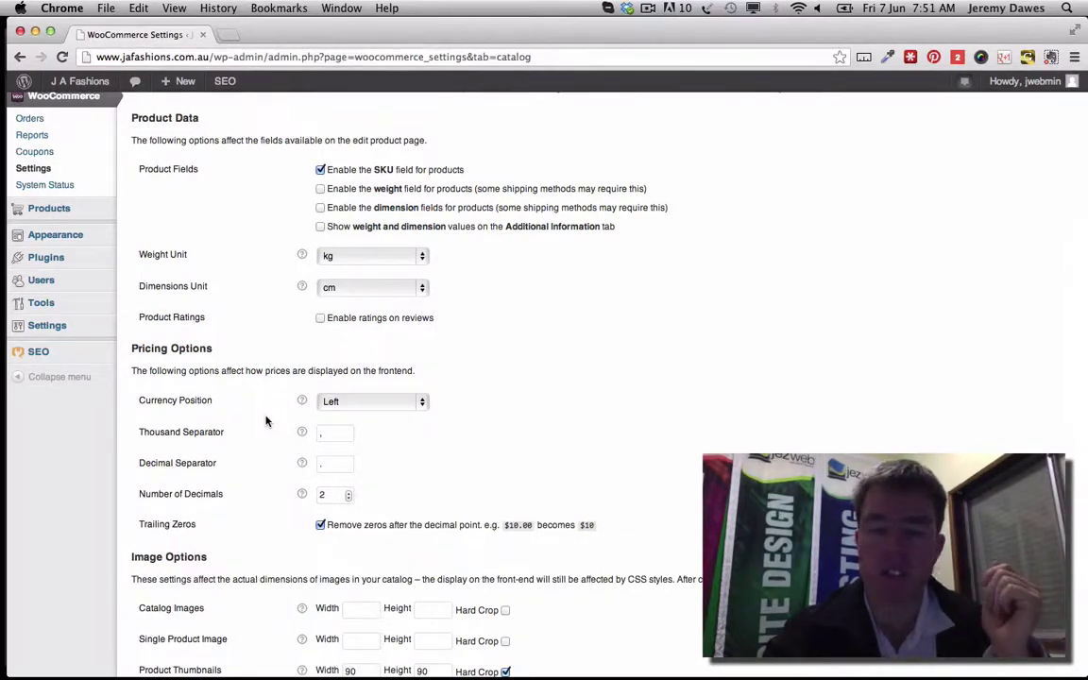
{"action": "scroll", "coordinate": [266, 421], "scroll_direction": "down", "scroll_amount": 5}
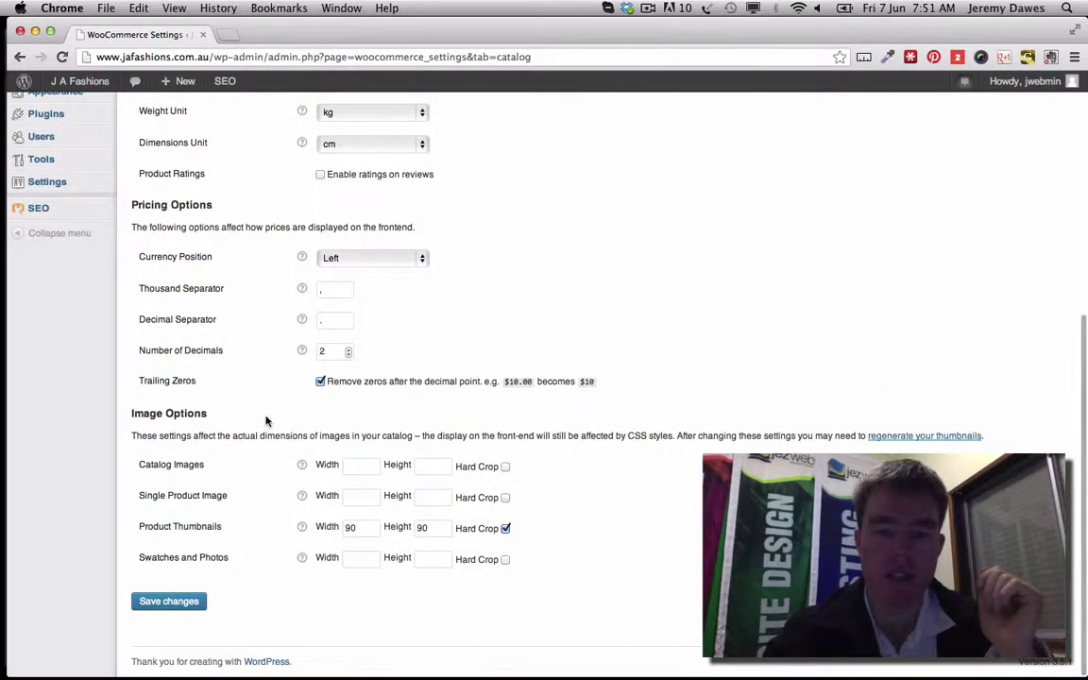
{"action": "scroll", "coordinate": [290, 498], "scroll_direction": "up", "scroll_amount": 1}
{"action": "scroll", "coordinate": [290, 497], "scroll_direction": "up", "scroll_amount": 10}
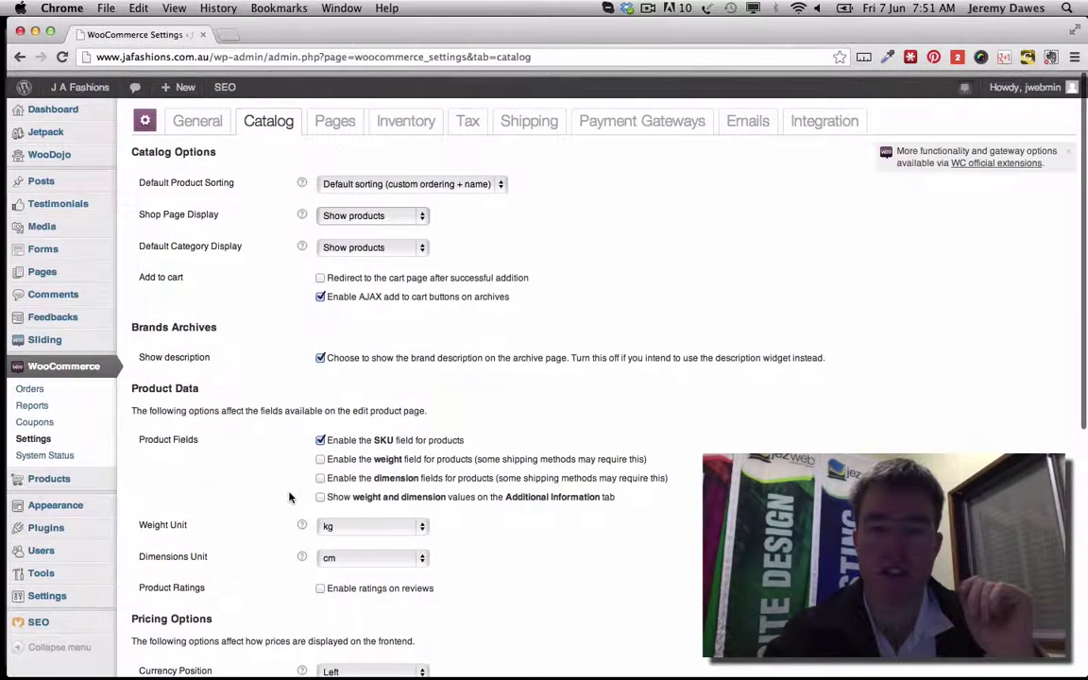
Review the Pages tab assignments, then bring up the Inventory stock settings
{"action": "left_click", "coordinate": [332, 117]}
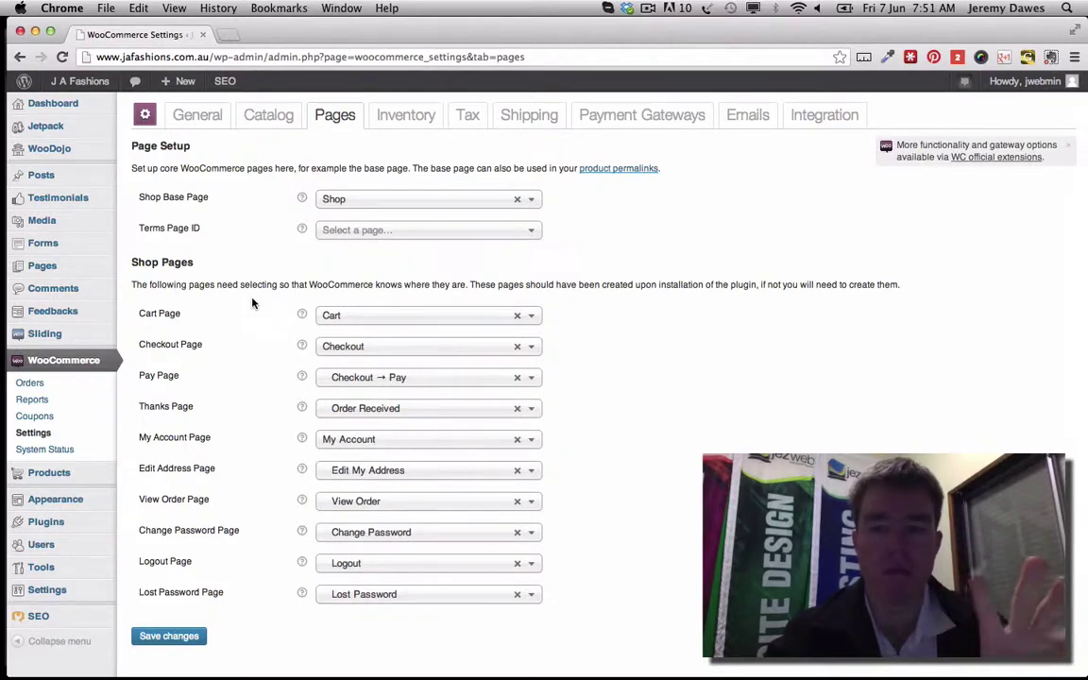
{"action": "left_click", "coordinate": [387, 119]}
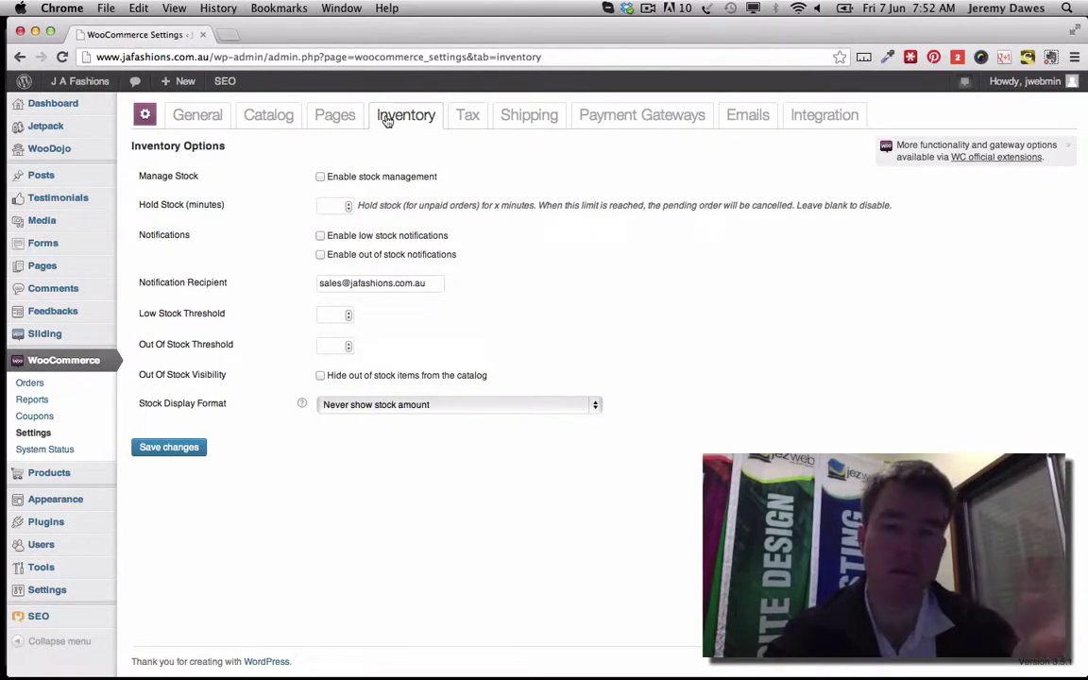
Show the Tax settings: taxes enabled, prices exclusive of tax, Reduced and Zero rate classes
{"action": "left_click", "coordinate": [470, 117]}
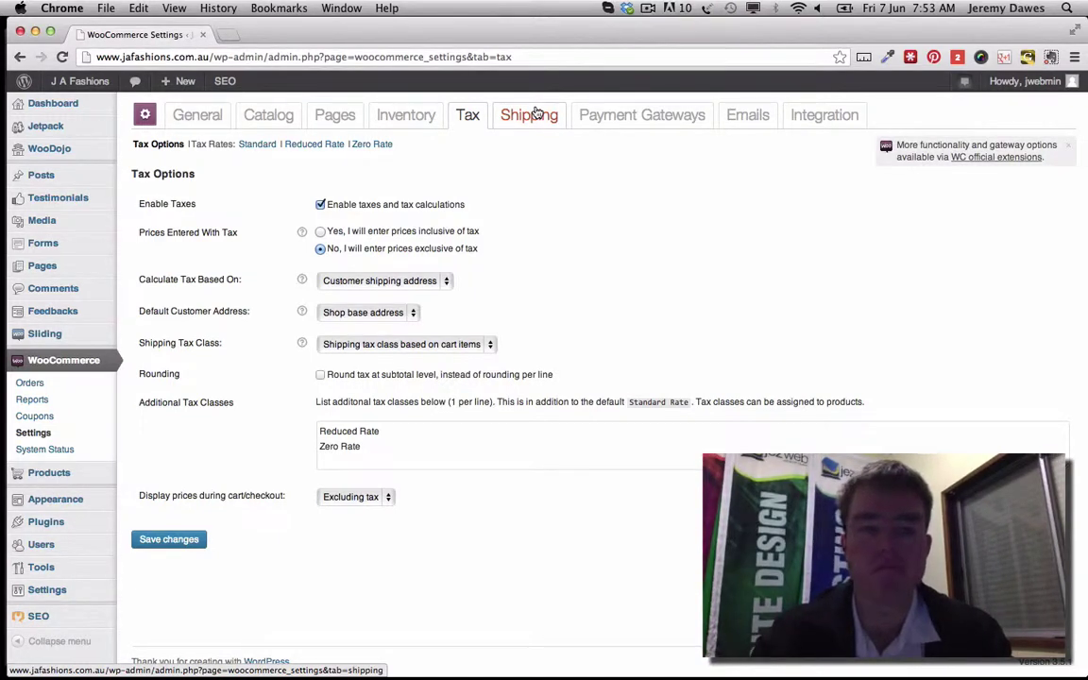
Show the Shipping settings with Flat Rate, Free Shipping, International, Local Delivery and Pickup methods
{"action": "left_click", "coordinate": [537, 115]}
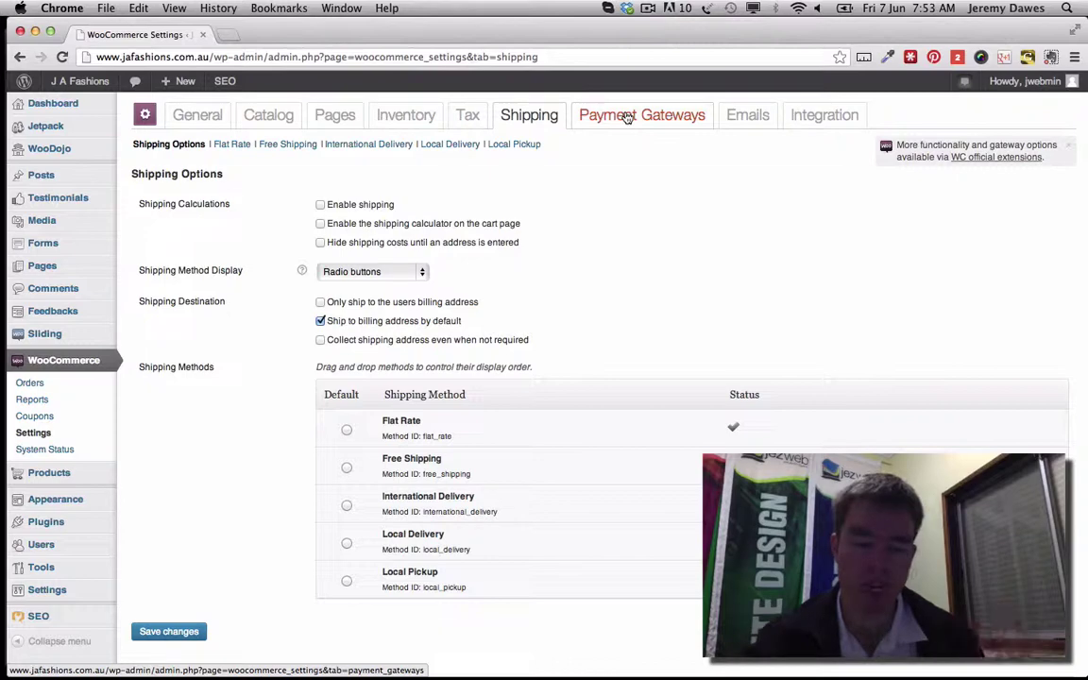
Check the installed payment gateways, then view the email sender, footer and template colour settings
{"action": "left_click", "coordinate": [626, 117]}
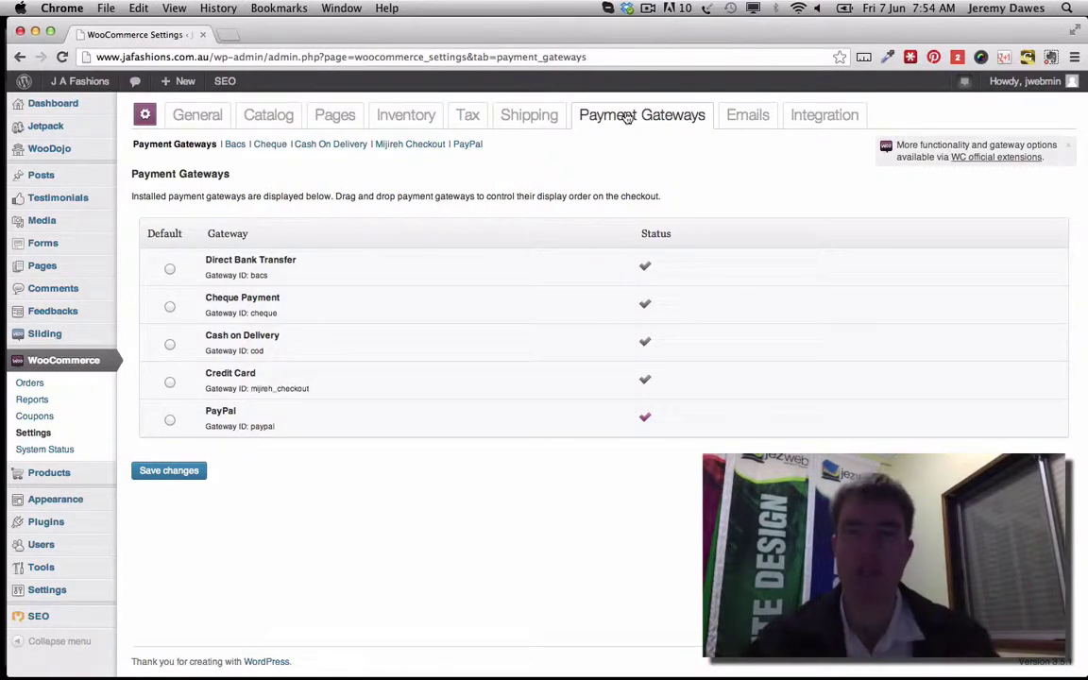
{"action": "left_click", "coordinate": [746, 115]}
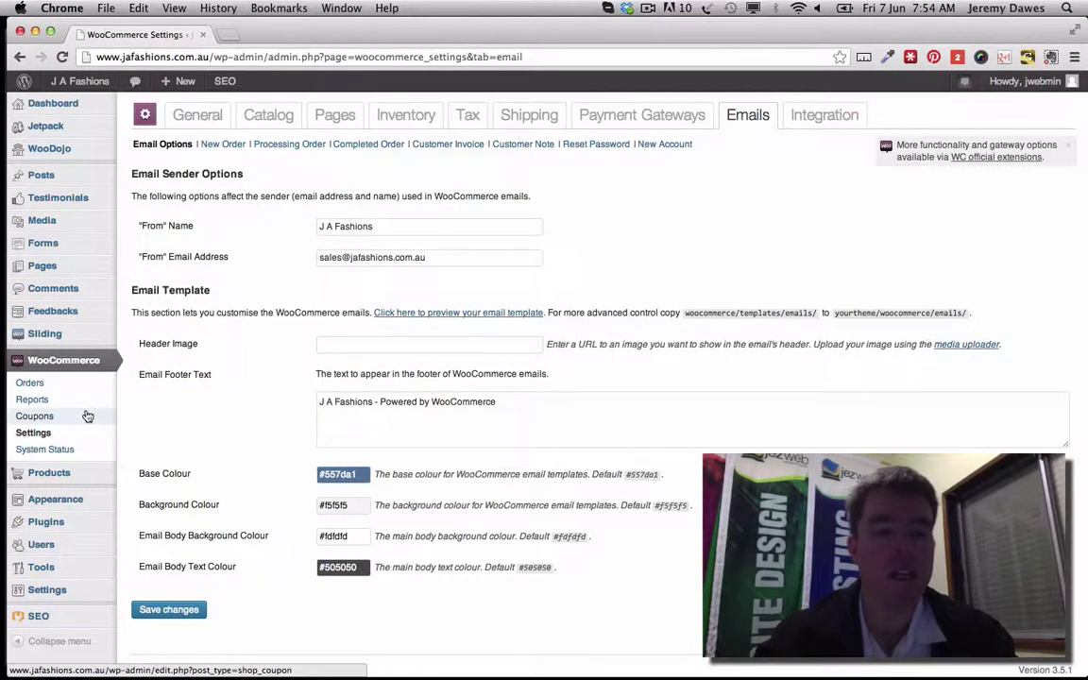
Open System Status and scroll through environment details, installed plugins and assigned shop pages
{"action": "left_click", "coordinate": [52, 451]}
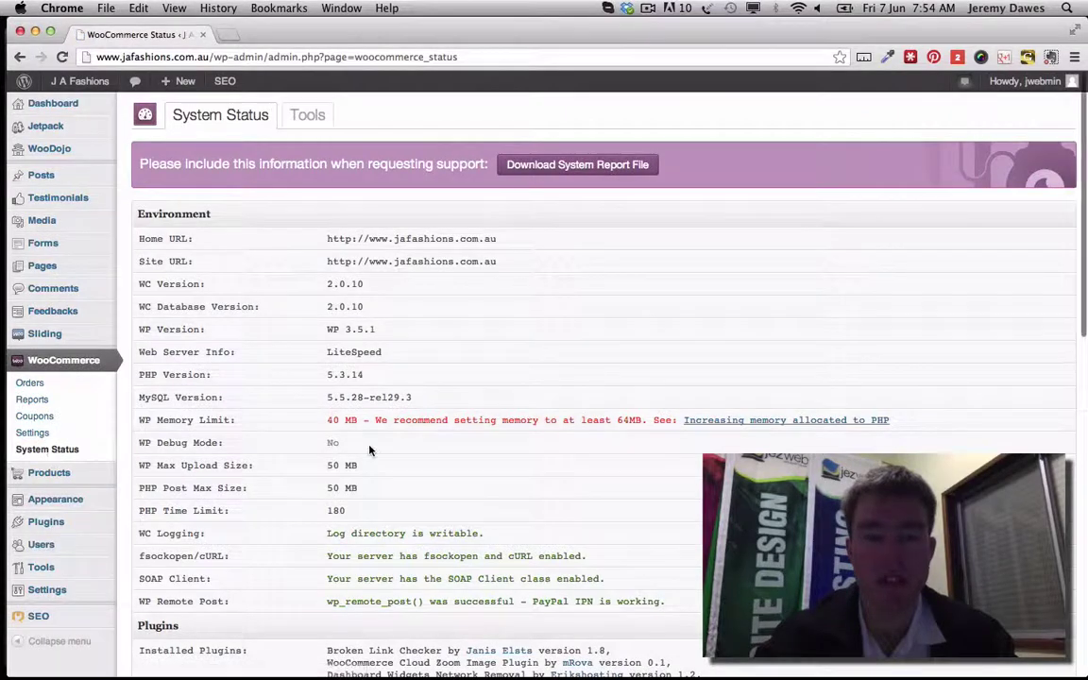
{"action": "scroll", "coordinate": [370, 450], "scroll_direction": "down", "scroll_amount": 1}
{"action": "scroll", "coordinate": [369, 451], "scroll_direction": "down", "scroll_amount": 2}
{"action": "scroll", "coordinate": [369, 450], "scroll_direction": "down", "scroll_amount": 5}
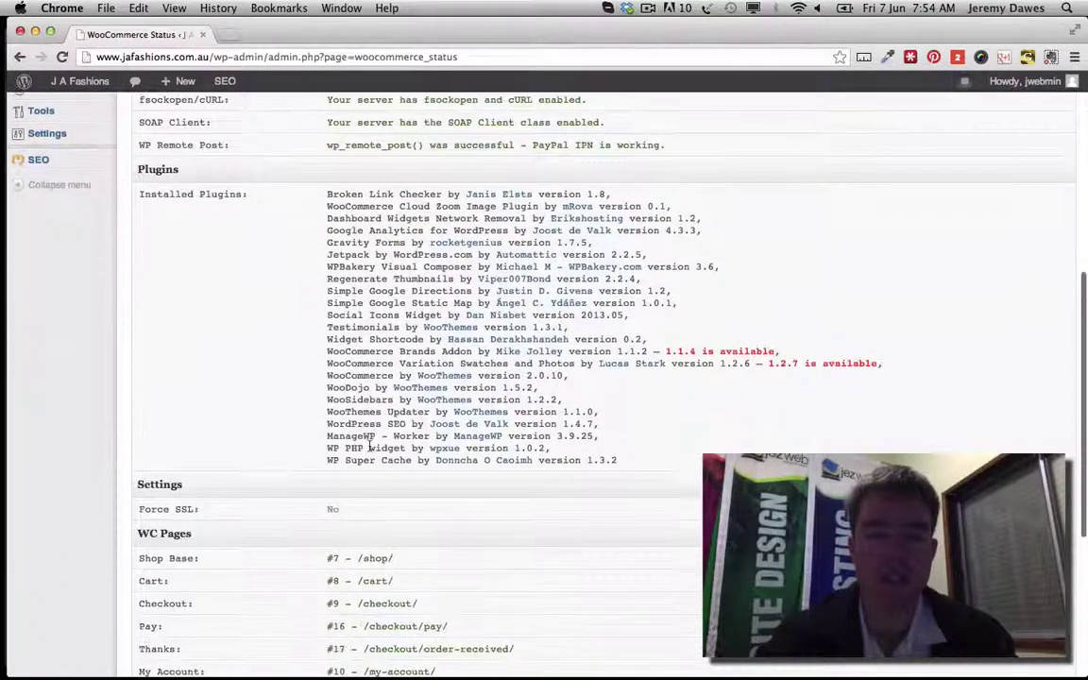
{"action": "scroll", "coordinate": [370, 450], "scroll_direction": "down", "scroll_amount": 2}
{"action": "scroll", "coordinate": [369, 451], "scroll_direction": "down", "scroll_amount": 1}
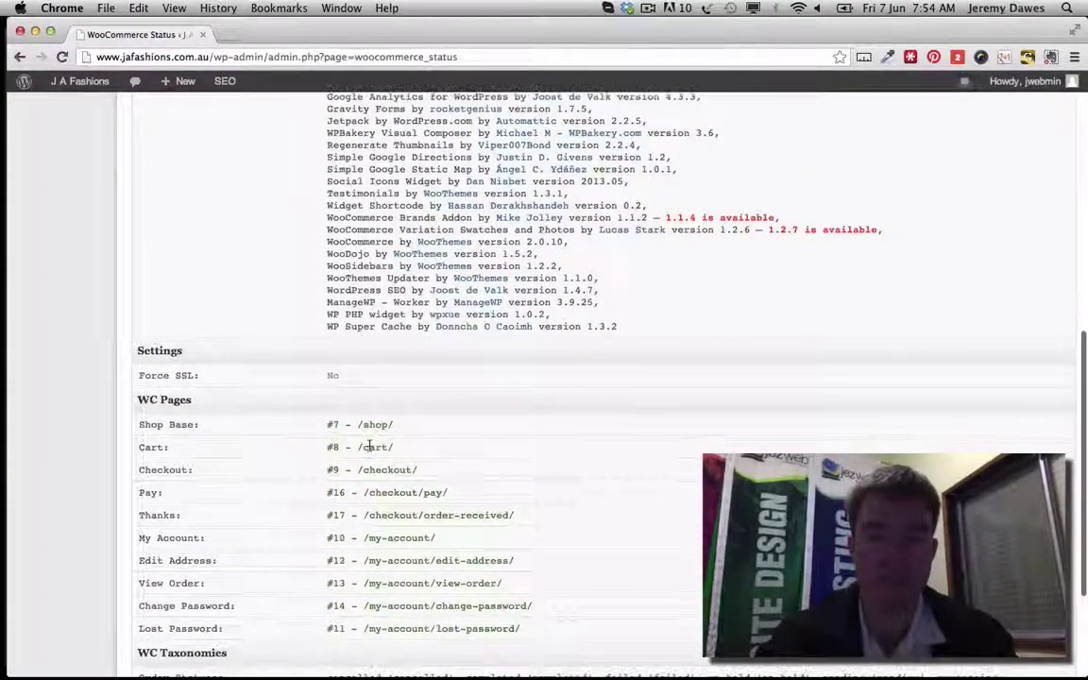
{"action": "scroll", "coordinate": [369, 450], "scroll_direction": "down", "scroll_amount": 1}
{"action": "scroll", "coordinate": [370, 450], "scroll_direction": "down", "scroll_amount": 2}
{"action": "scroll", "coordinate": [370, 450], "scroll_direction": "up", "scroll_amount": 15}
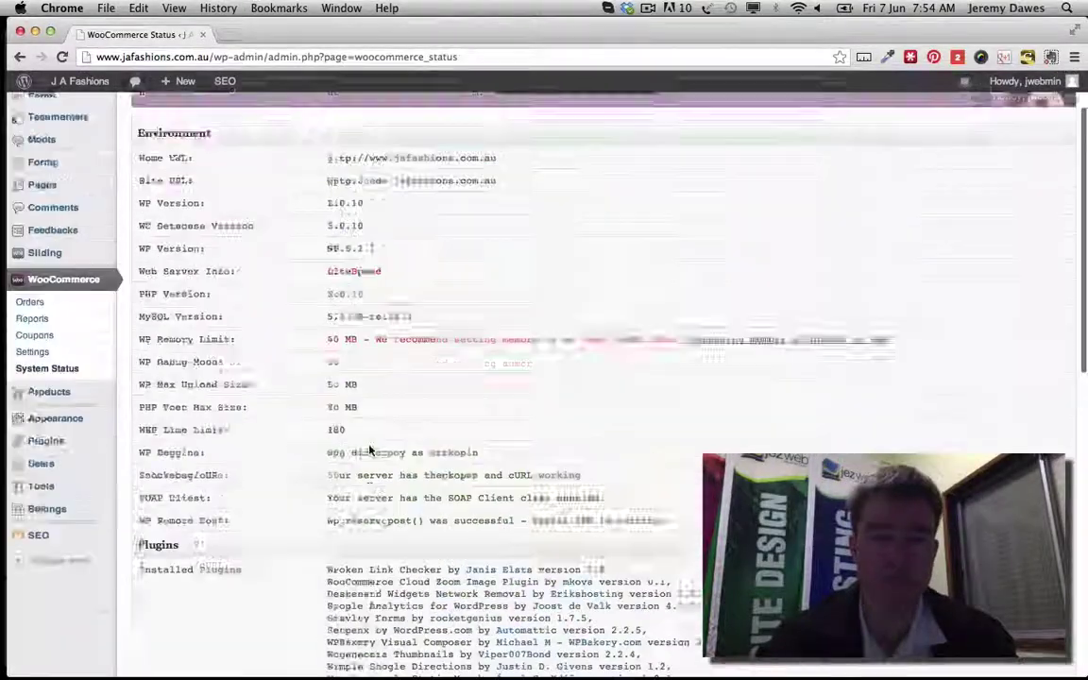